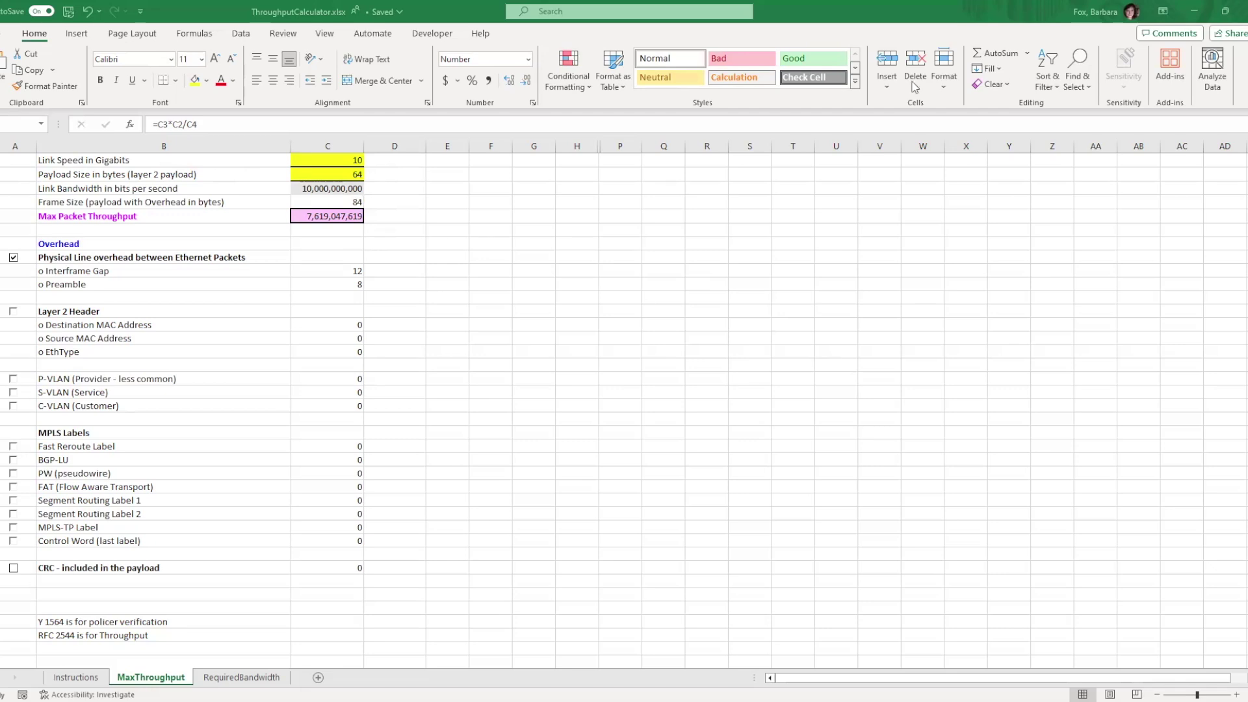
Step: Draw two boxes joined by a link labelled 10G in the empty cells beside the overhead table
mouse_move(604, 287)
left_mouse_down()
mouse_move(609, 330)
mouse_move(605, 289)
left_mouse_up()
mouse_move(676, 307)
left_mouse_down()
mouse_move(642, 307)
mouse_move(714, 326)
mouse_move(680, 292)
mouse_move(653, 333)
mouse_move(673, 330)
left_mouse_up()
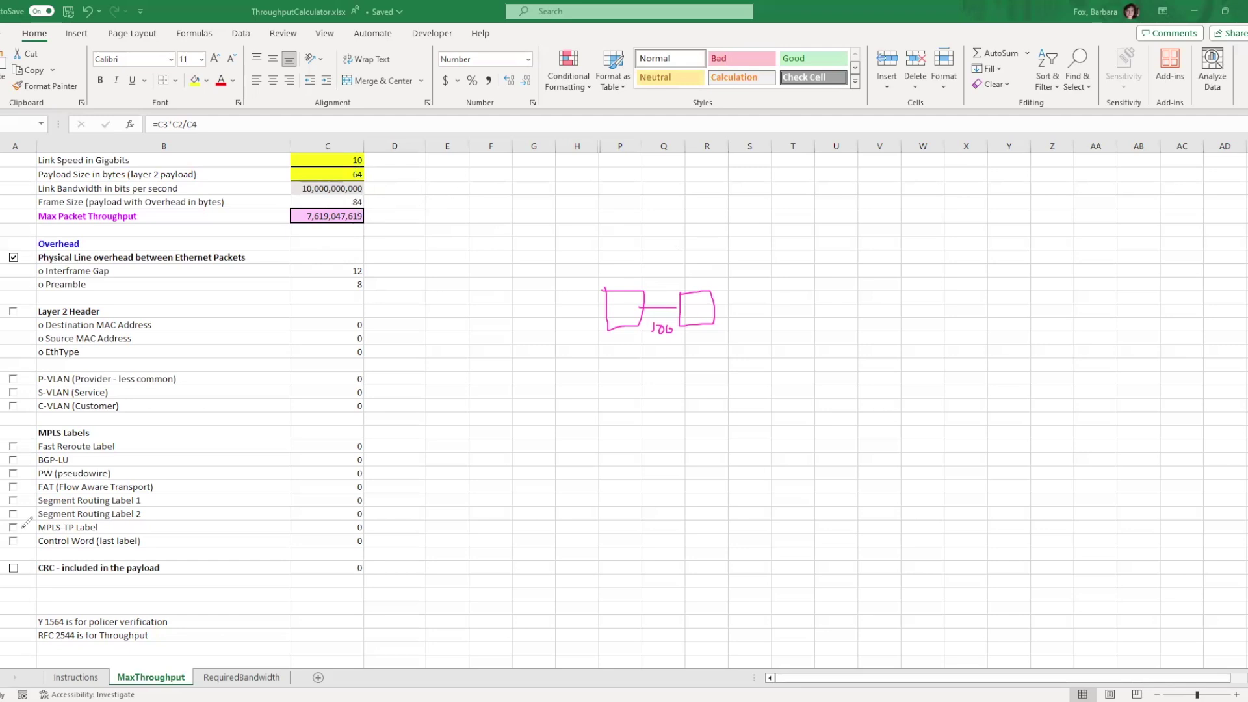
Step: Try payload sizes of 512, 1024 and 9000 bytes in the maximum throughput calculation, and return the payload size to 64
left_click(360, 176)
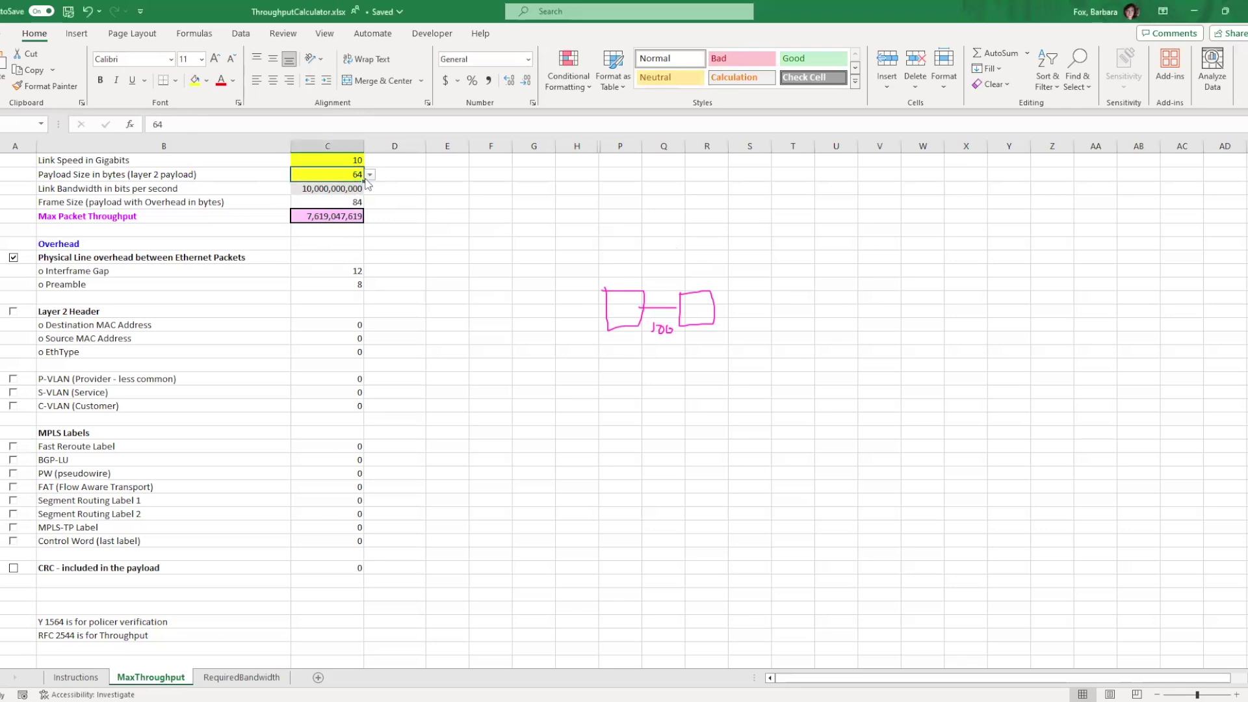
left_click(369, 175)
left_click(321, 219)
left_click(370, 175)
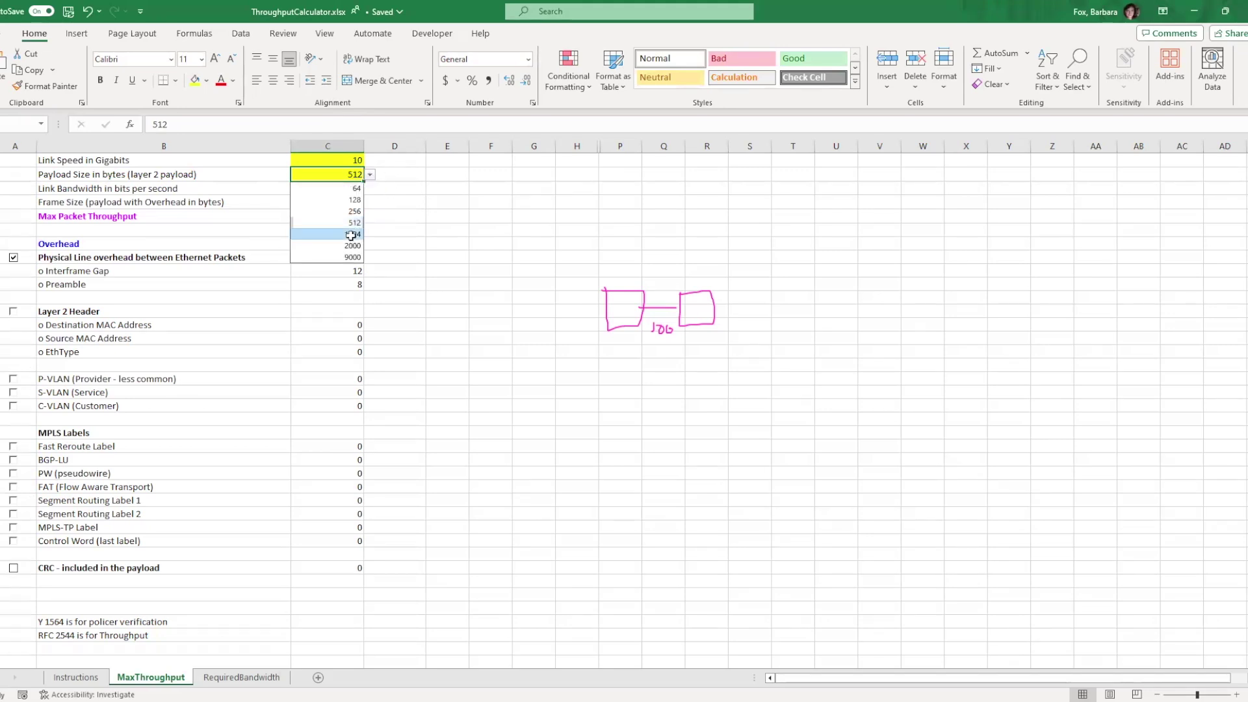
left_click(351, 236)
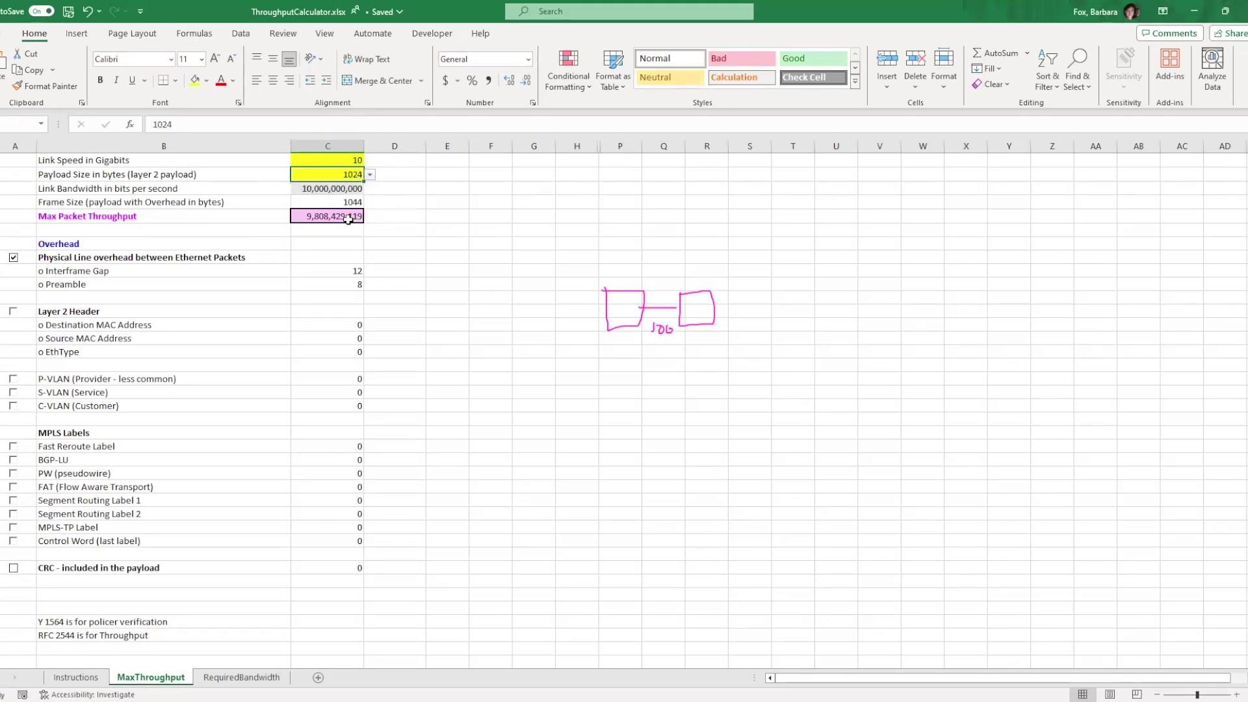
left_click(369, 176)
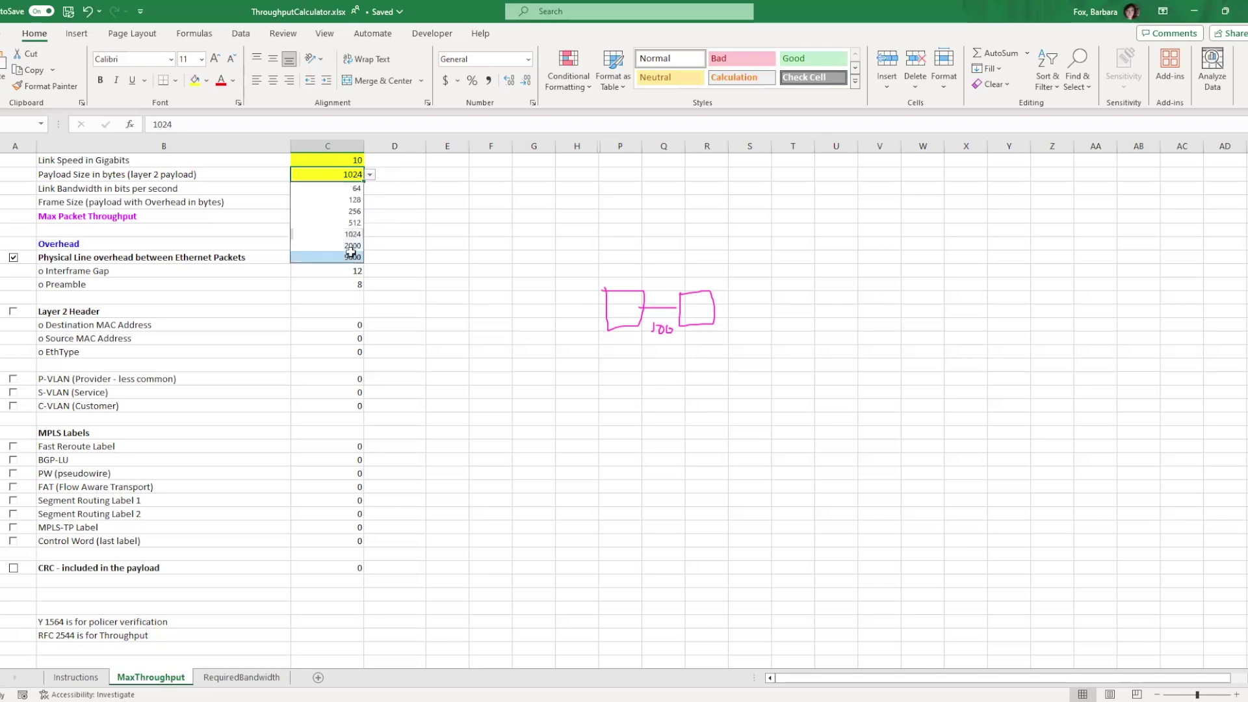
left_click(335, 257)
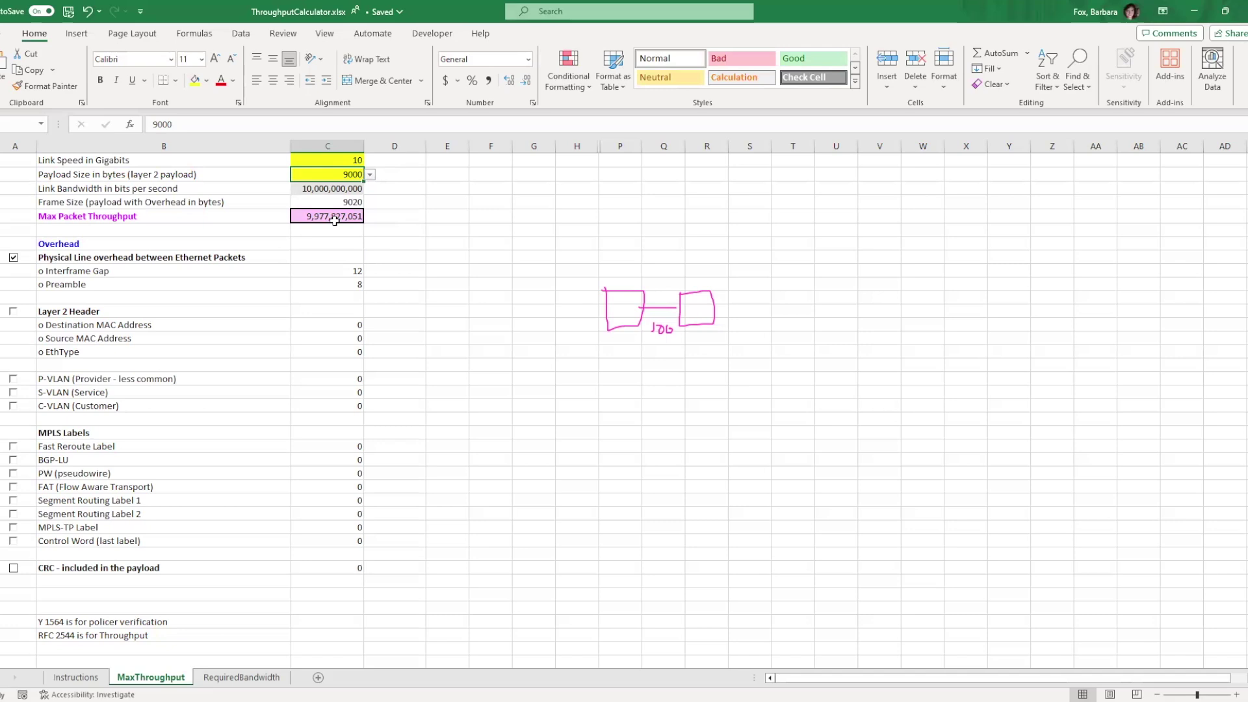
left_click(370, 175)
left_click(351, 187)
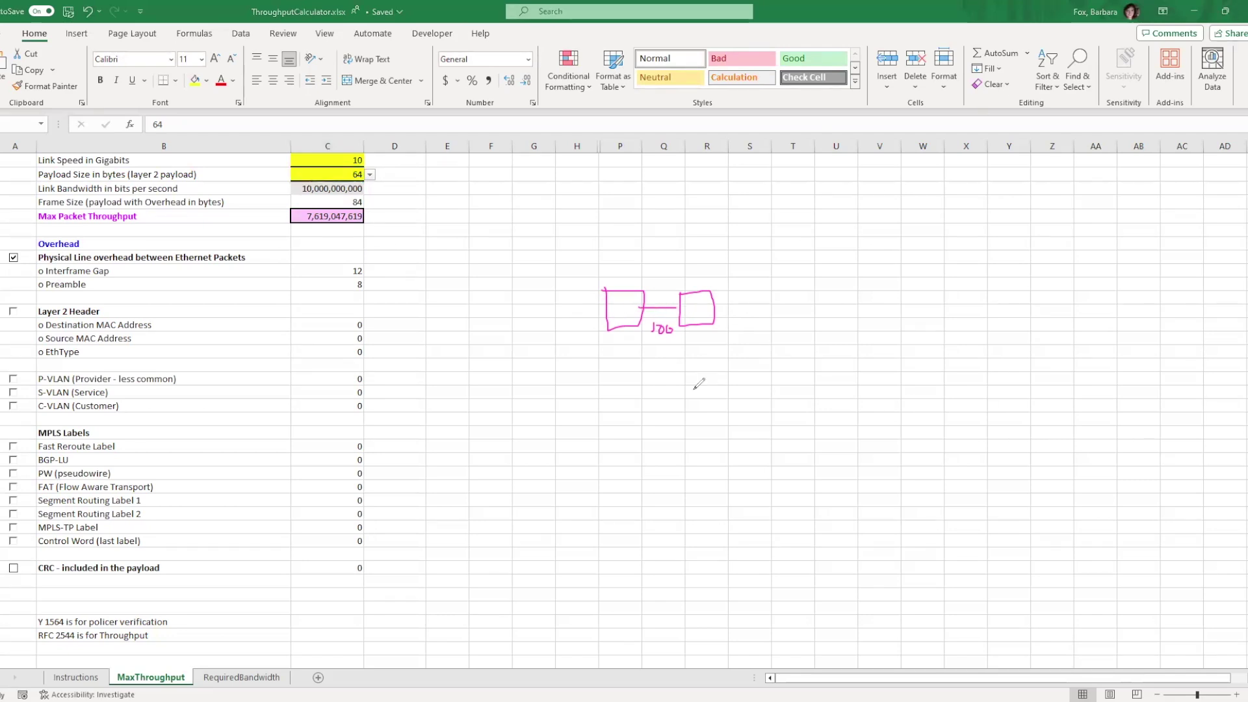
Step: Draw a cloud labelled MPLS below the first sketch, with a linked box on each side
mouse_move(693, 387)
left_mouse_down()
mouse_move(835, 449)
mouse_move(718, 383)
mouse_move(571, 436)
left_mouse_up()
left_click_drag(849, 424, 887, 424)
left_click_drag(888, 409, 927, 442)
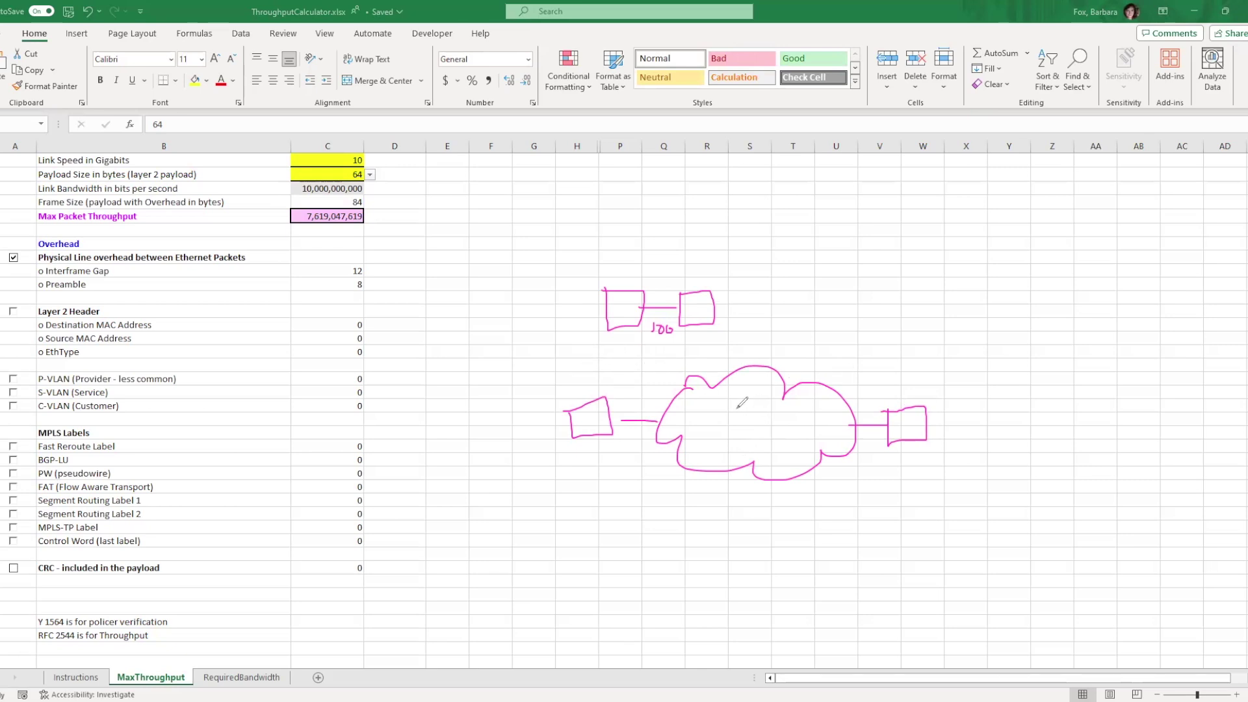
mouse_move(731, 420)
left_mouse_down()
mouse_move(770, 419)
mouse_move(714, 427)
mouse_move(748, 431)
left_mouse_up()
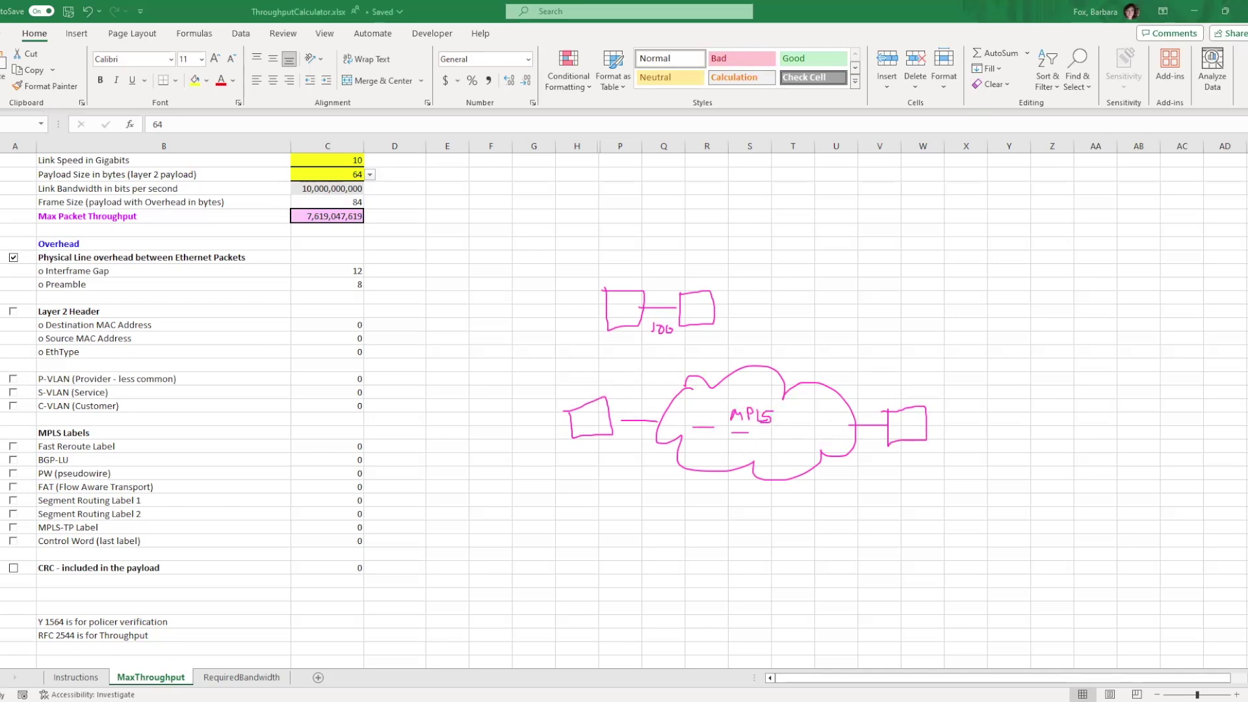
Step: Include the Layer 2 Header, PW (pseudowire), Segment Routing Label 1 and Control Word overheads in the throughput calculation
left_click(13, 312)
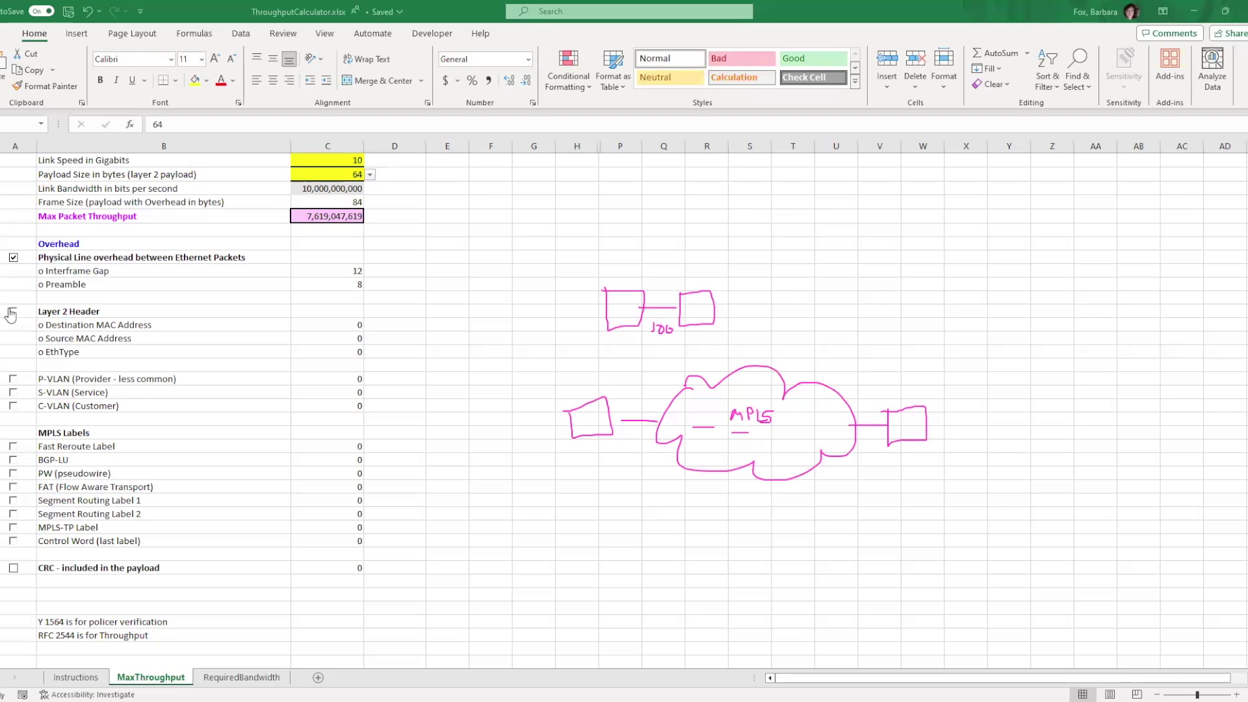
left_click(14, 474)
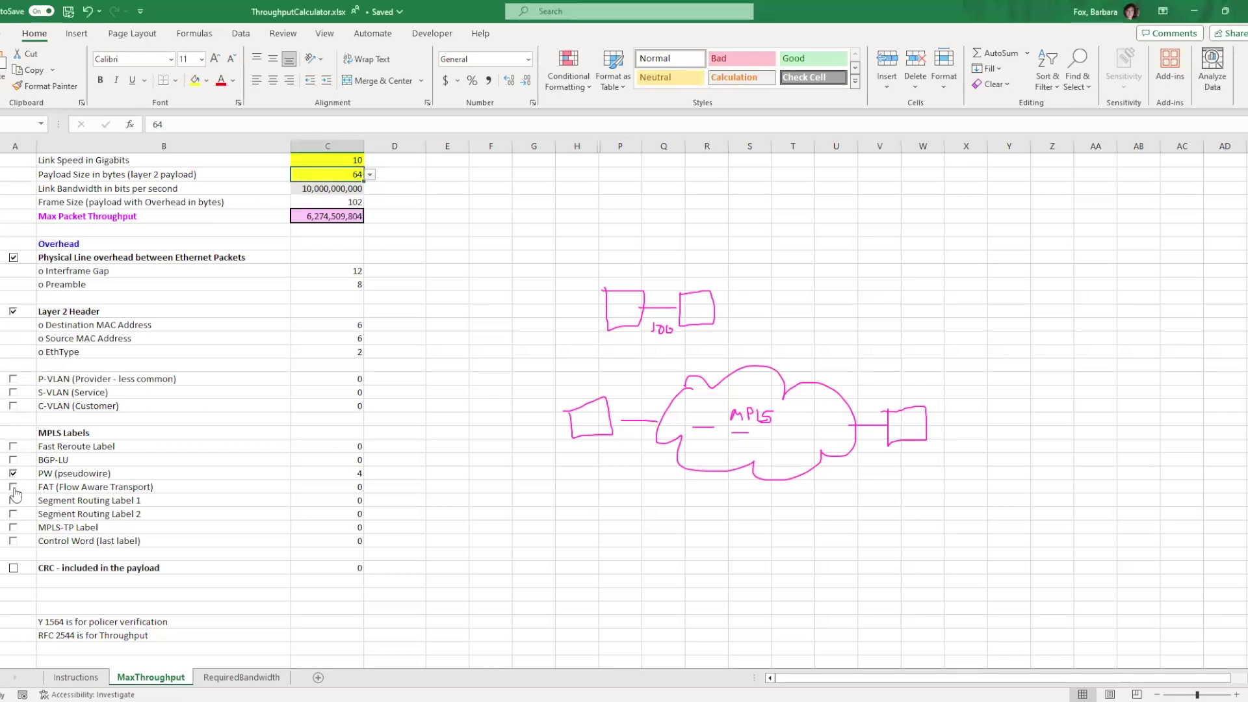
left_click(13, 501)
left_click(13, 542)
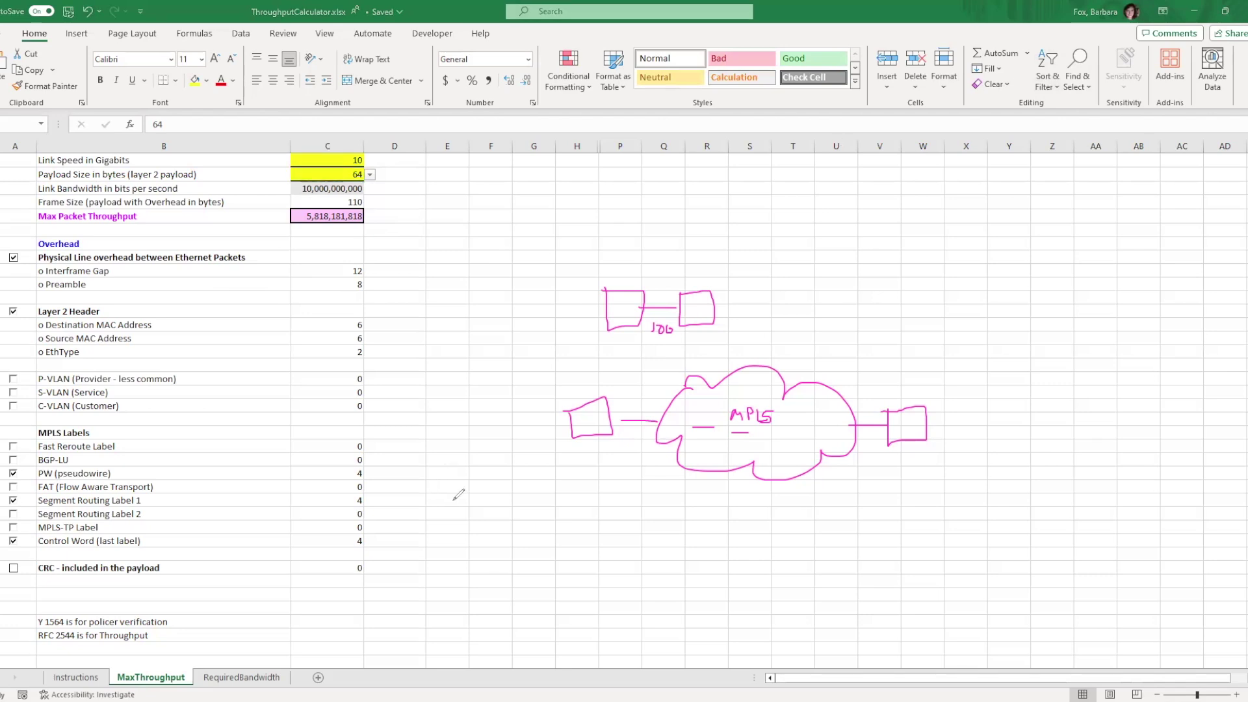
Step: Handwrite the formula Line Speed * fs / (fs + overhead) below the cloud sketch and circle the Max Packet Throughput value
mouse_move(434, 475)
left_mouse_down()
mouse_move(445, 510)
mouse_move(509, 554)
left_mouse_up()
mouse_move(537, 495)
left_mouse_down()
mouse_move(539, 523)
mouse_move(550, 502)
mouse_move(549, 519)
left_mouse_up()
left_click_drag(519, 514, 552, 506)
left_click_drag(621, 481, 610, 515)
left_click_drag(588, 510, 663, 525)
mouse_move(594, 545)
left_mouse_down()
mouse_move(587, 573)
mouse_move(705, 565)
left_mouse_up()
mouse_move(717, 546)
left_mouse_down()
mouse_move(752, 567)
mouse_move(770, 543)
mouse_move(778, 577)
left_mouse_up()
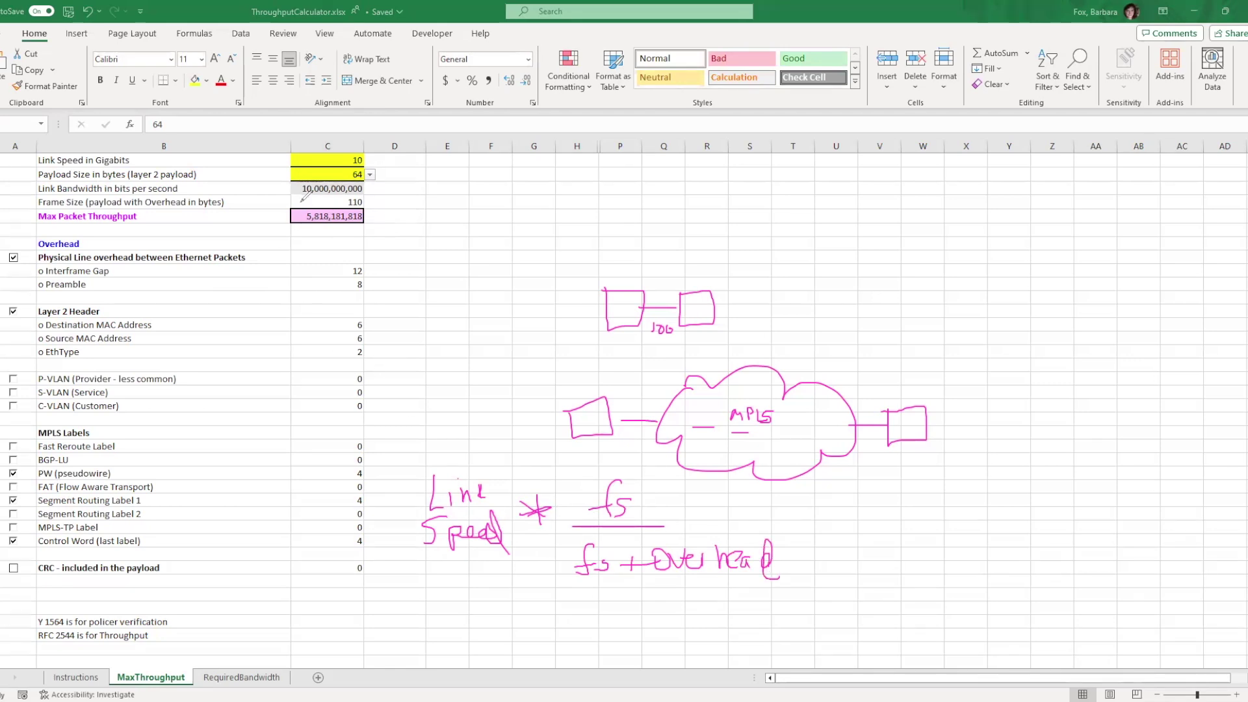
mouse_move(256, 229)
left_mouse_down()
mouse_move(298, 255)
mouse_move(409, 211)
mouse_move(300, 236)
mouse_move(358, 238)
left_mouse_up()
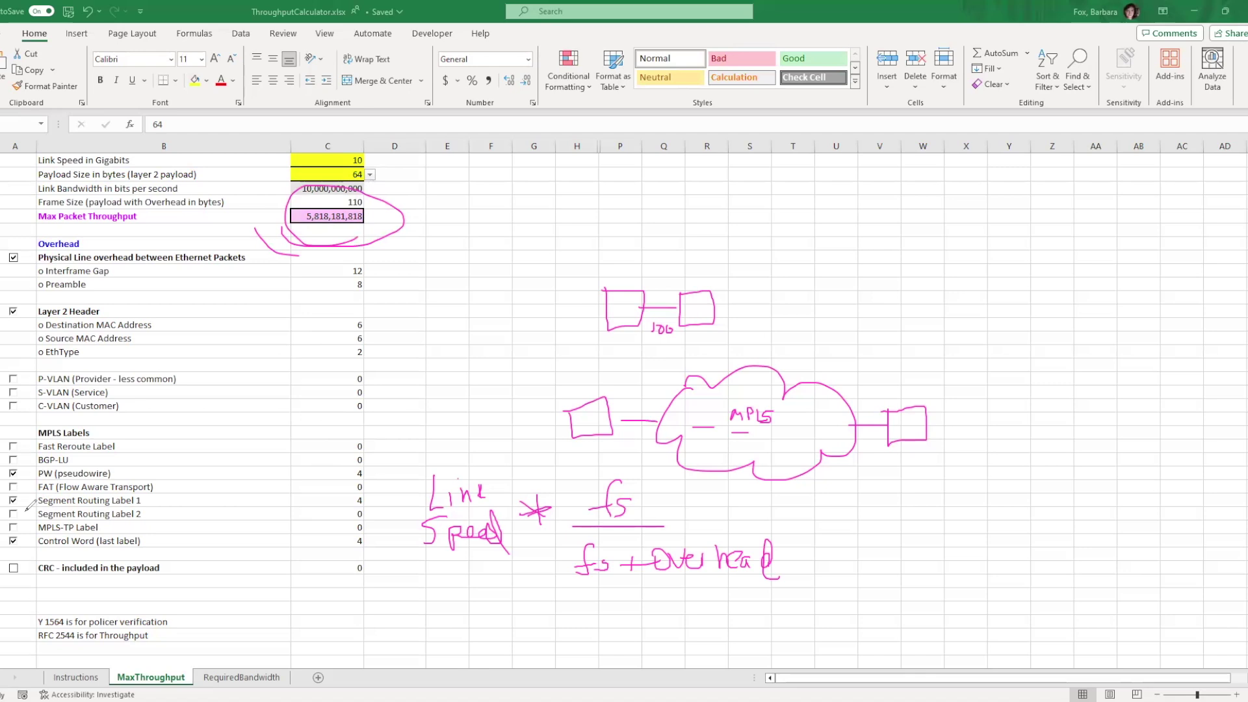
Step: Erase all drawn annotations and switch to the RequiredBandwidth sheet
key("e")
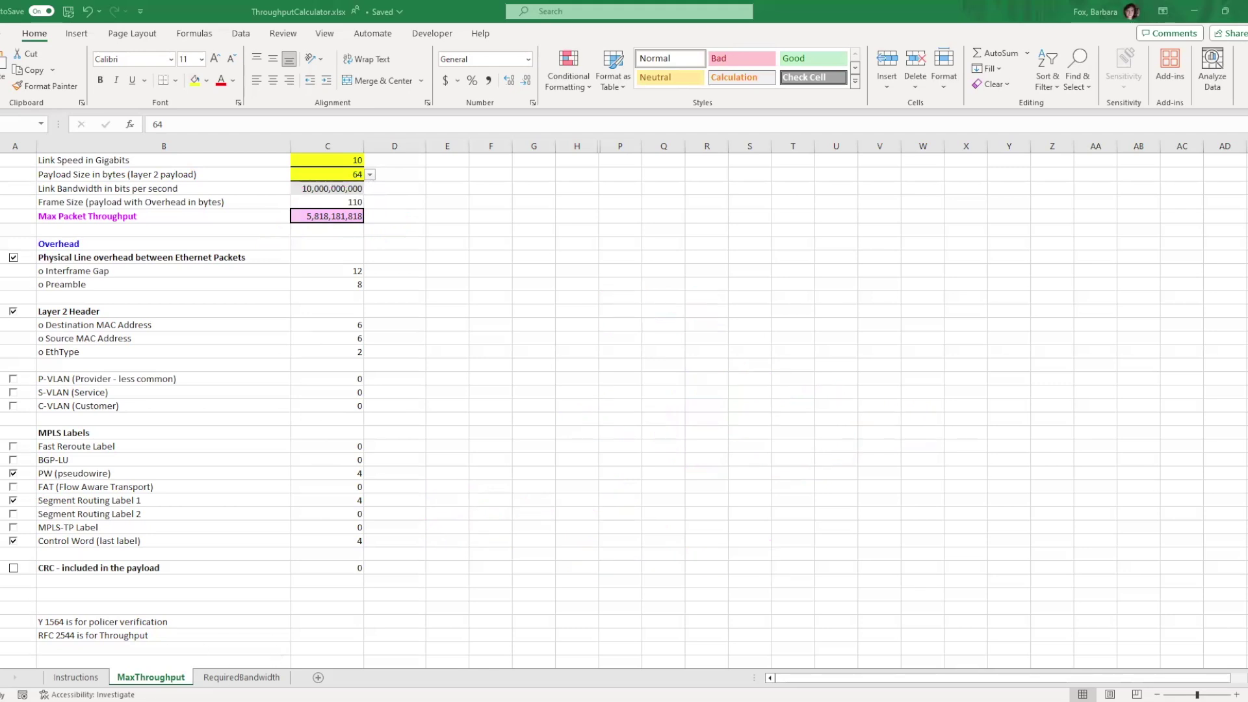
left_click(271, 682)
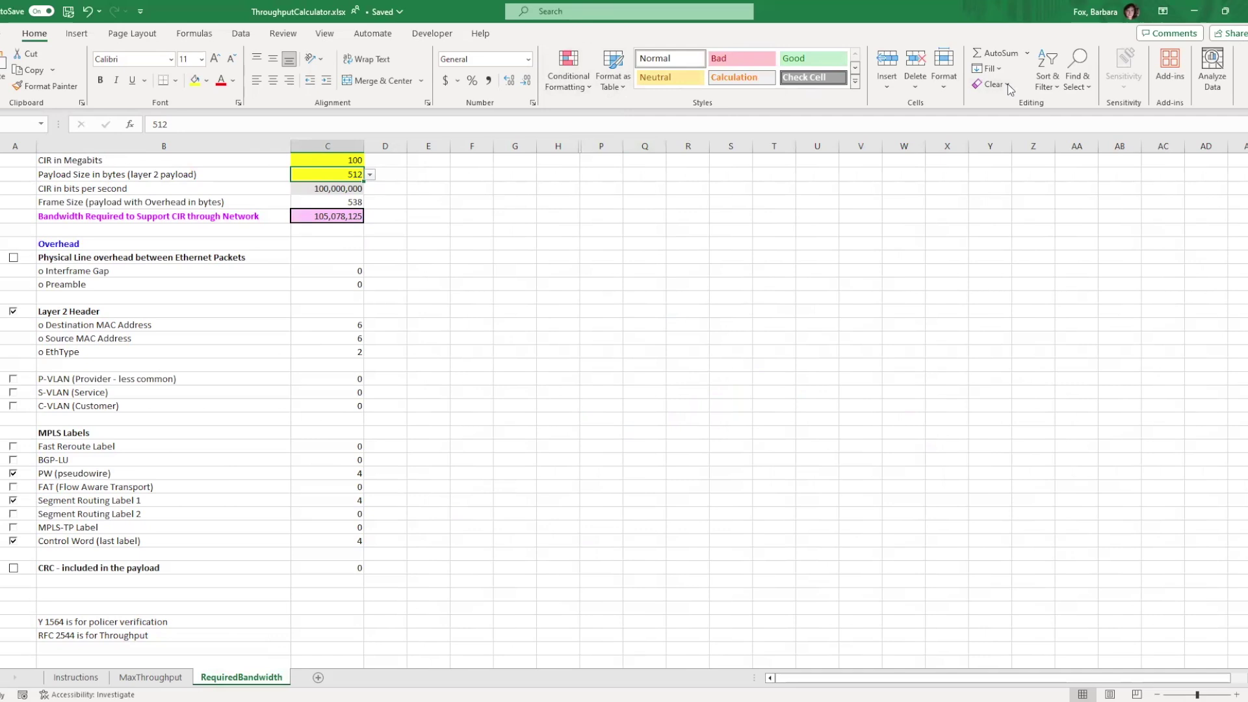
Step: Draw two boxes joined by a link in the empty cells beside the RequiredBandwidth overhead table
mouse_move(629, 267)
left_mouse_down()
mouse_move(676, 304)
mouse_move(720, 286)
left_mouse_up()
mouse_move(744, 266)
left_mouse_down()
mouse_move(774, 300)
mouse_move(749, 265)
left_mouse_up()
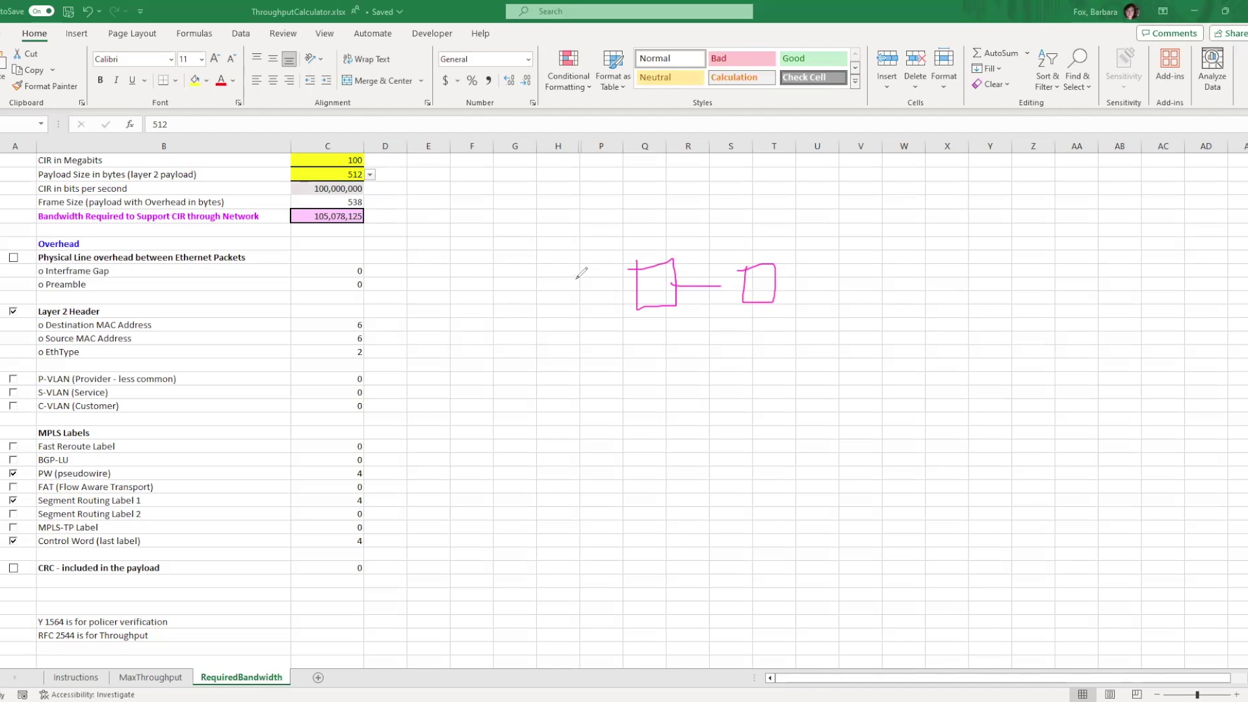
left_click_drag(722, 284, 745, 286)
Step: Exclude the Control Word, Segment Routing Label 1, Layer 2 Header and PW overheads, and set the payload size to 64 bytes
left_click(13, 540)
left_click(13, 500)
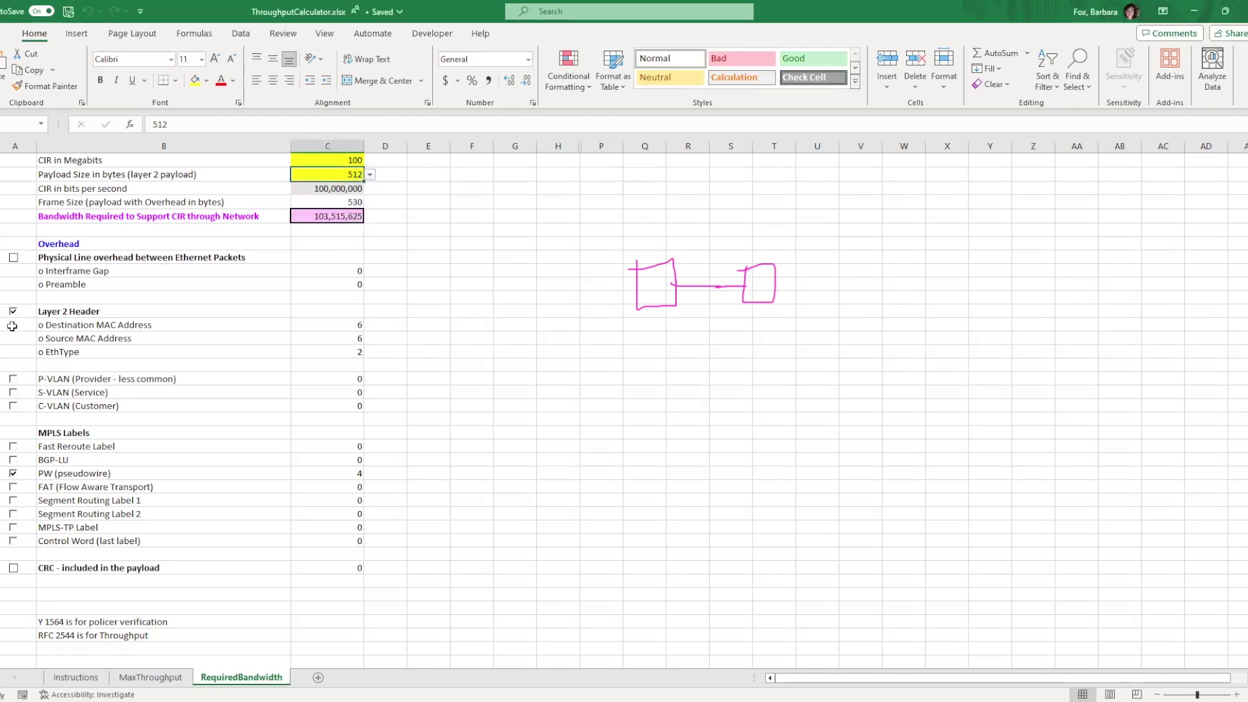
left_click(13, 311)
left_click(13, 474)
left_click(370, 174)
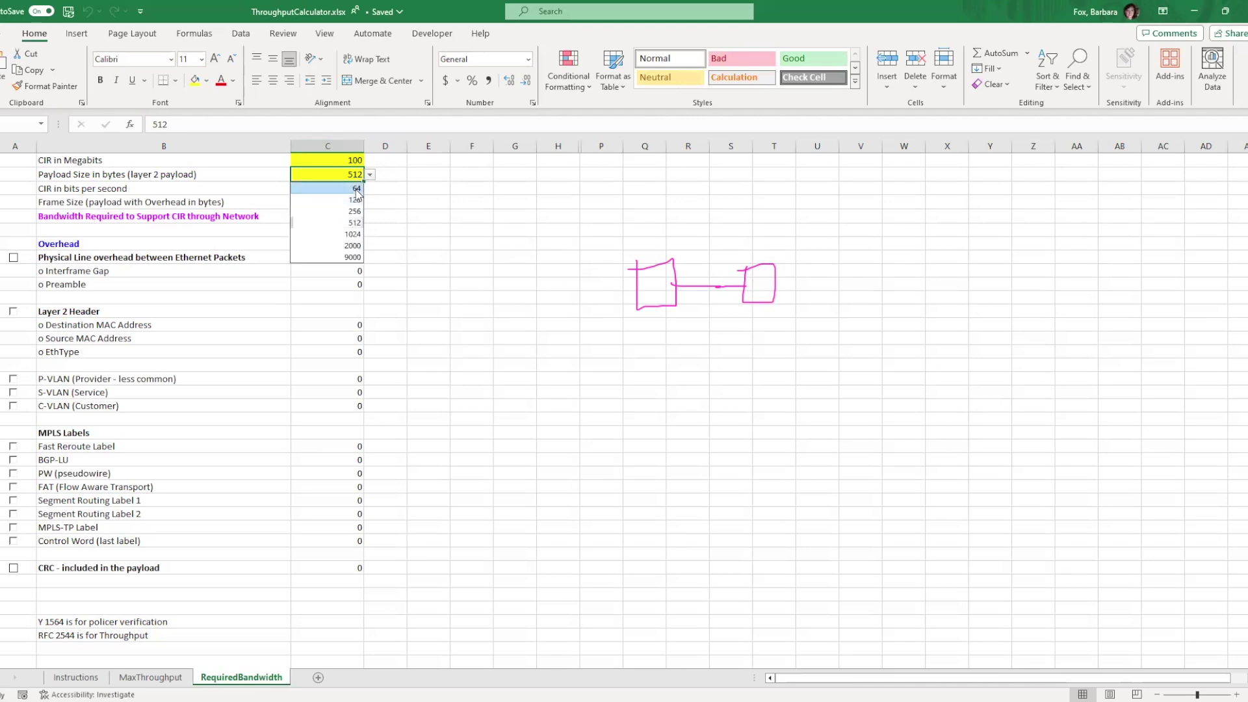
left_click(328, 188)
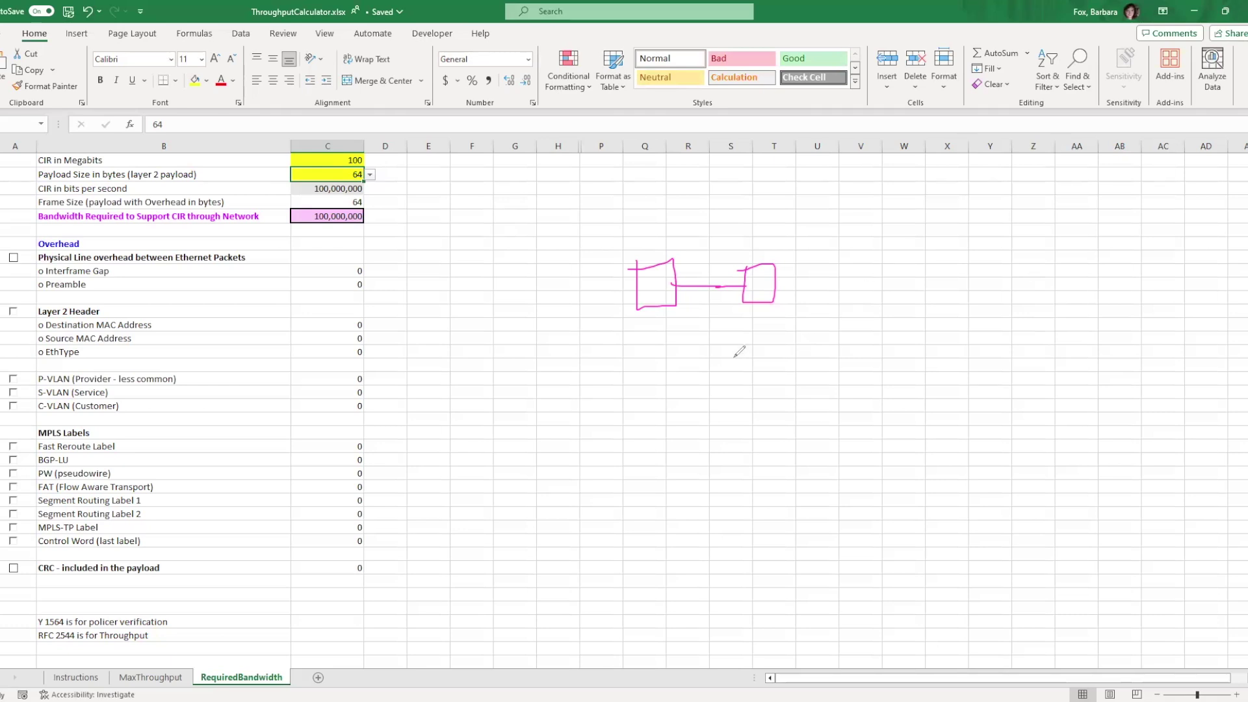
Step: Draw a cloud linked to two boxes below the first sketch and include the Layer 2 Header, PW, Segment Routing Label 1 and Control Word overheads
mouse_move(739, 352)
left_mouse_down()
mouse_move(776, 340)
mouse_move(617, 389)
left_mouse_up()
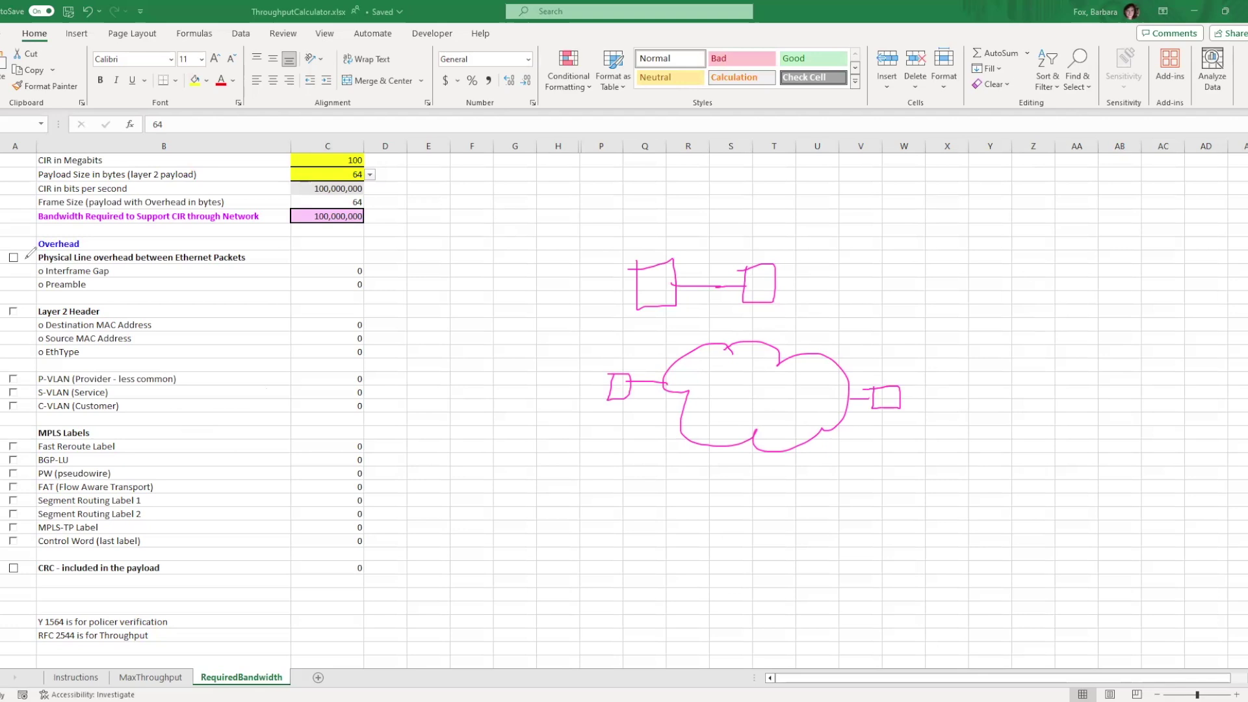
left_click(13, 313)
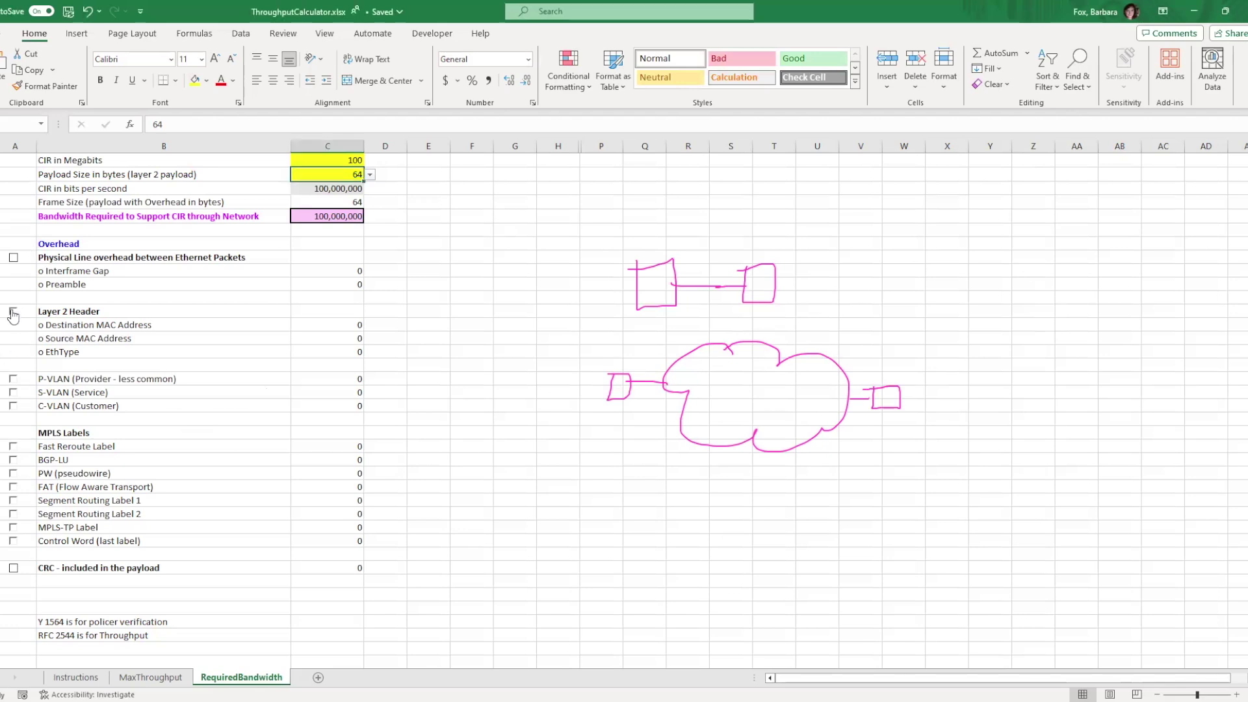
left_click(13, 473)
left_click(13, 500)
left_click(13, 542)
Step: Label the link entering the cloud CIR, mark its entry point, and write MPLS inside the cloud
mouse_move(643, 363)
left_mouse_down()
mouse_move(630, 377)
mouse_move(651, 377)
left_mouse_up()
mouse_move(658, 377)
left_mouse_down()
mouse_move(667, 369)
mouse_move(675, 390)
mouse_move(674, 380)
left_mouse_up()
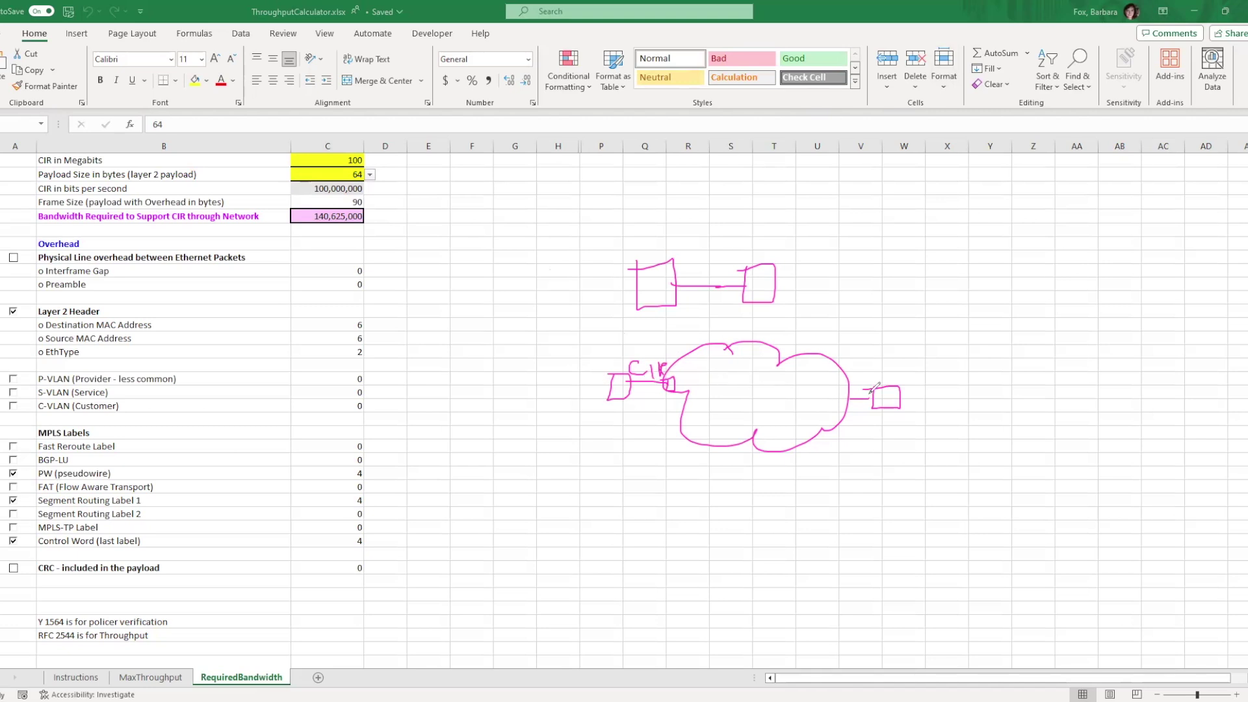
mouse_move(712, 401)
left_mouse_down()
mouse_move(761, 395)
mouse_move(744, 408)
left_mouse_up()
Step: Set the payload size for the required bandwidth calculation to 512 bytes
left_click(370, 175)
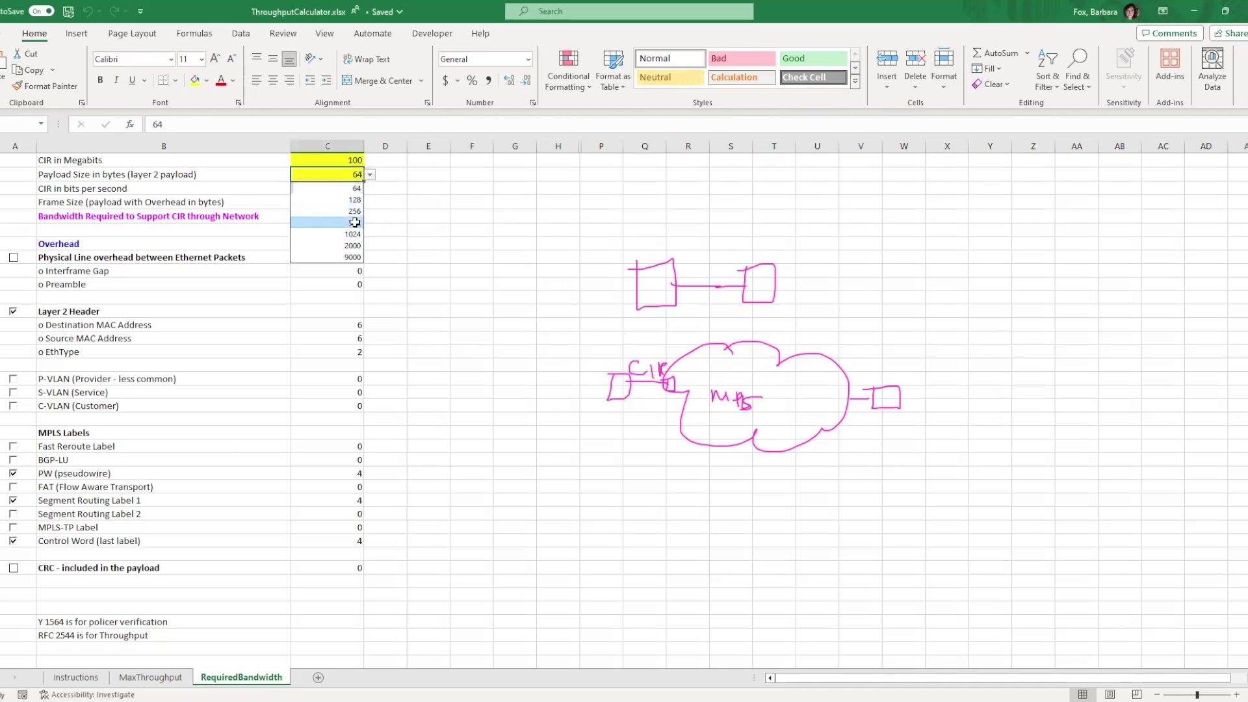
left_click(355, 222)
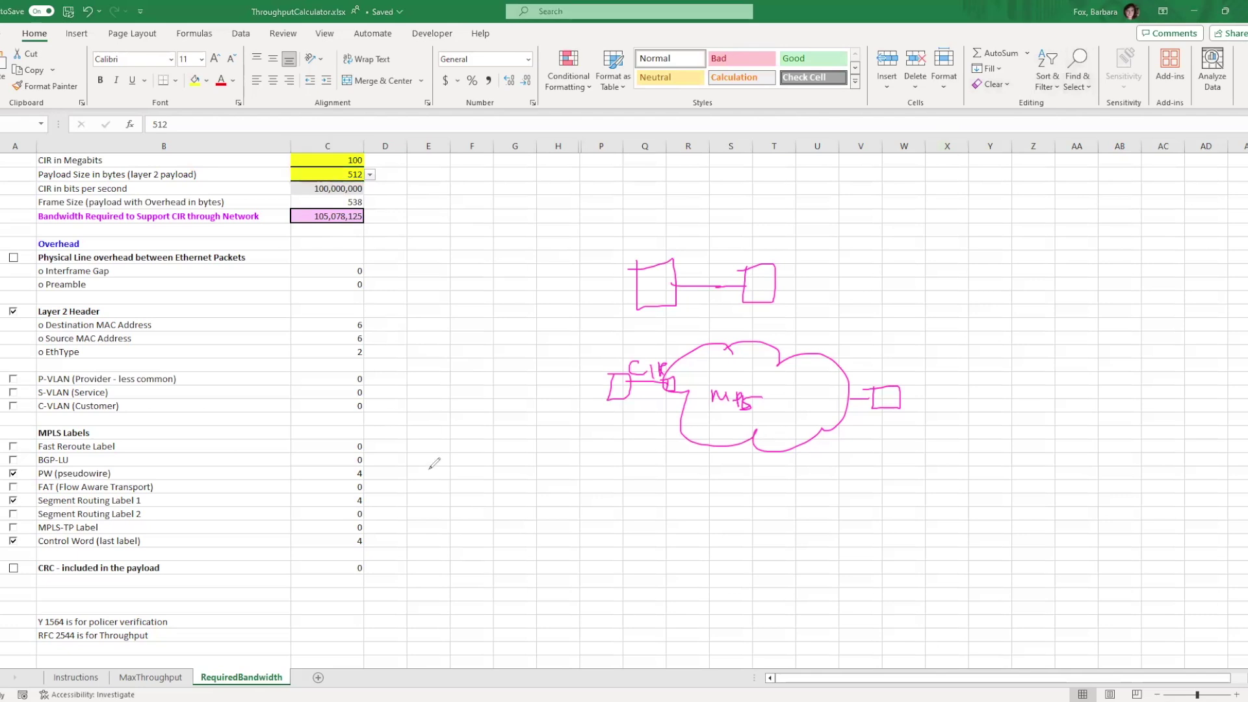
Step: Handwrite the formula CIR = CIR * (fs + overhead) / fs below the cloud sketch
left_click_drag(430, 466, 429, 496)
mouse_move(447, 473)
left_mouse_down()
mouse_move(447, 504)
mouse_move(491, 495)
left_mouse_up()
left_click_drag(488, 484, 547, 500)
mouse_move(558, 462)
left_mouse_down()
mouse_move(558, 498)
mouse_move(601, 488)
left_mouse_up()
left_click_drag(650, 456, 643, 476)
mouse_move(658, 476)
left_mouse_down()
mouse_move(673, 488)
mouse_move(721, 480)
left_mouse_up()
left_click_drag(721, 479, 754, 469)
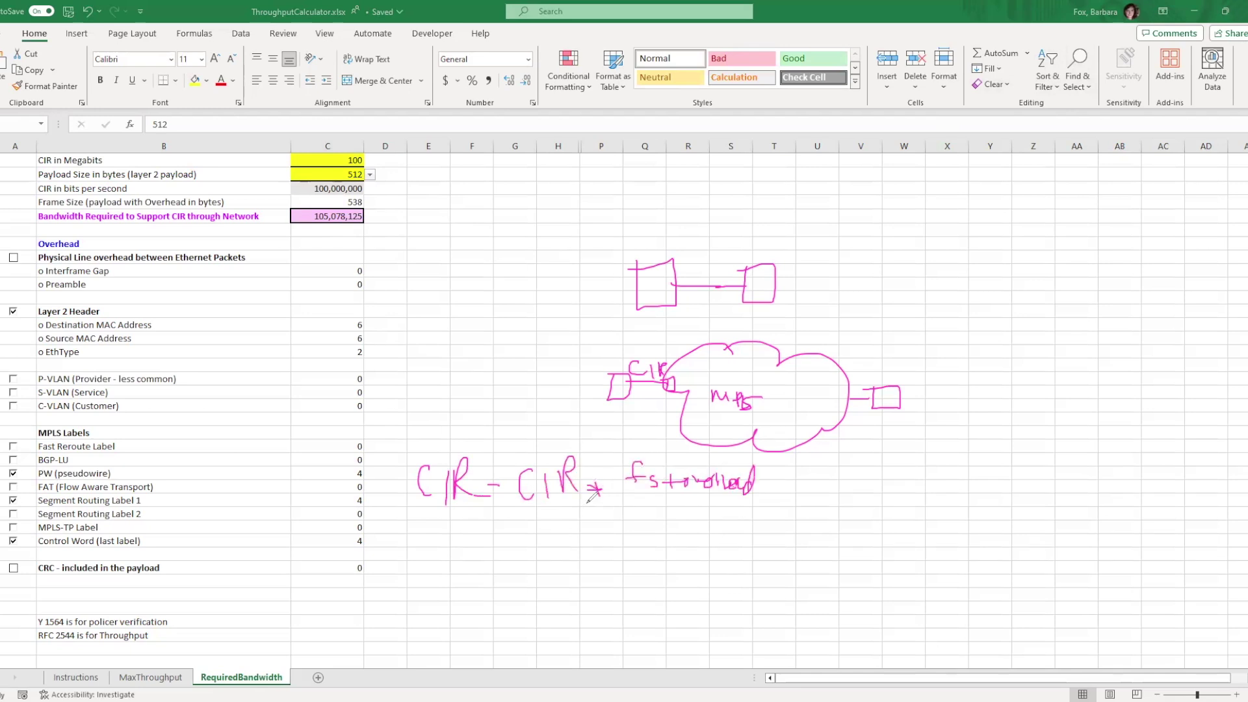
mouse_move(622, 495)
left_mouse_down()
mouse_move(731, 494)
mouse_move(653, 524)
mouse_move(670, 524)
left_mouse_up()
left_click_drag(649, 515, 661, 514)
left_click_drag(477, 494, 501, 491)
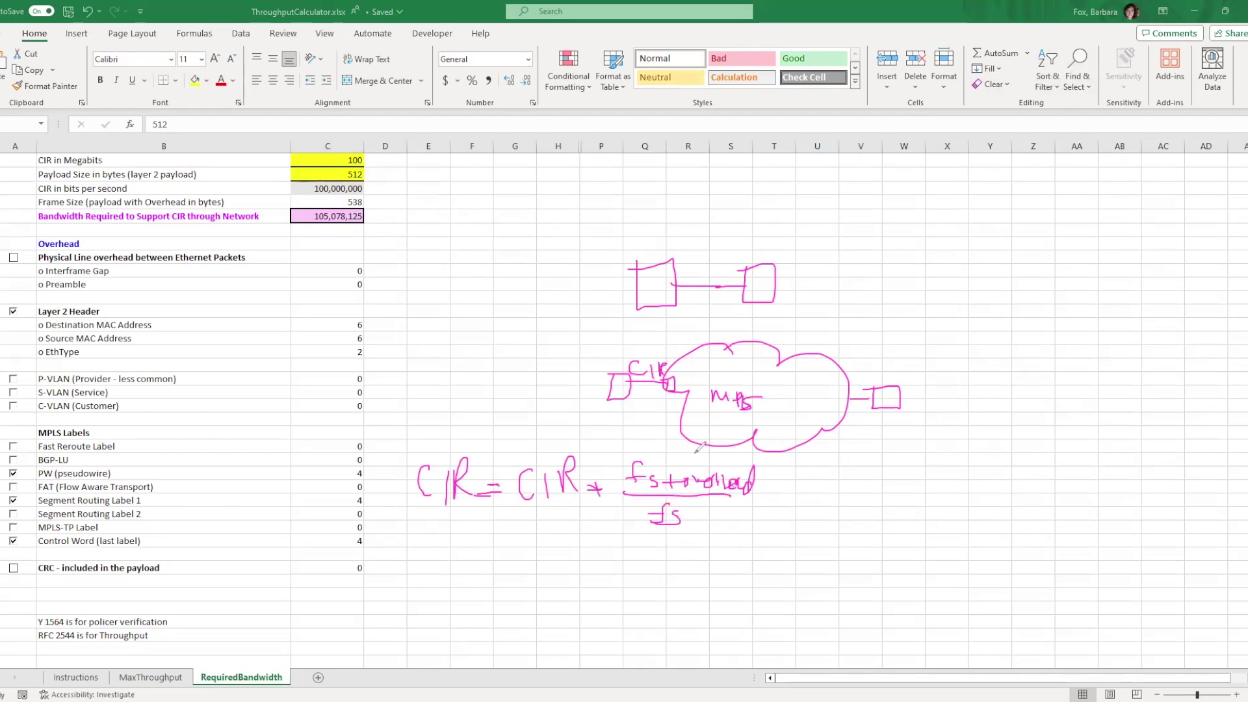